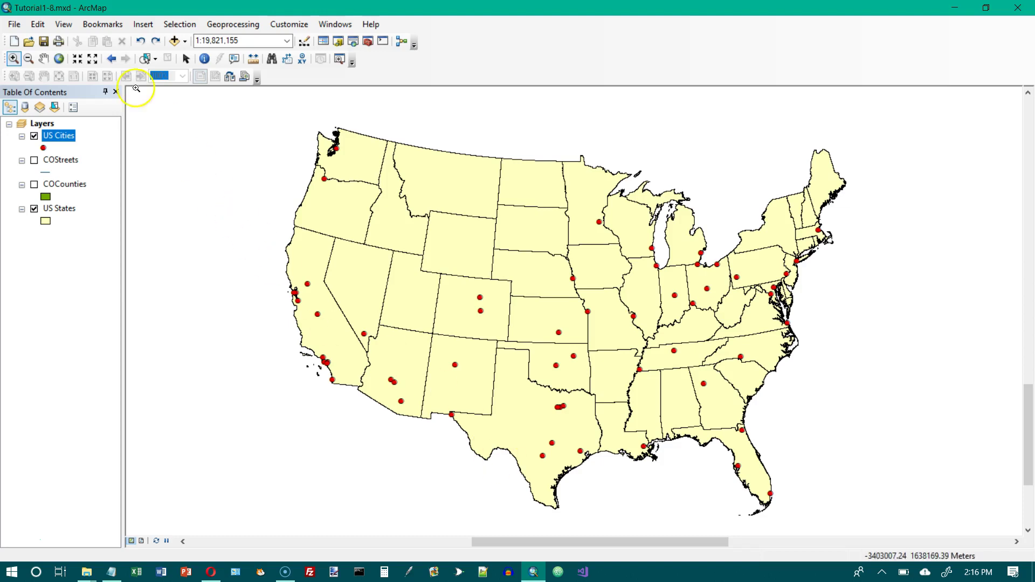
Save the map document as Tutorial1-9.mxd, changing the 8 in Tutorial1-8.mxd to 9.
left_click(15, 23)
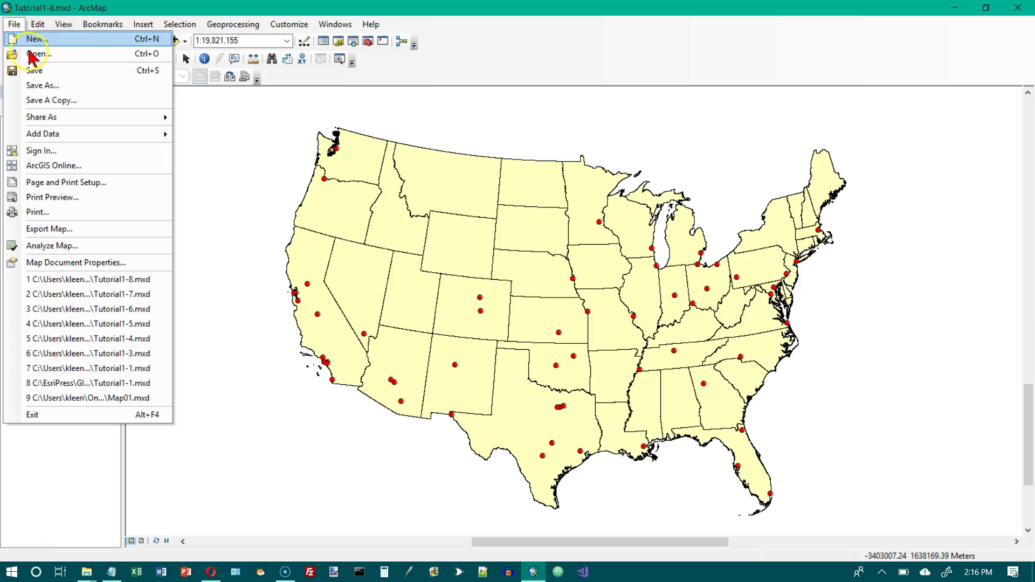
left_click(50, 86)
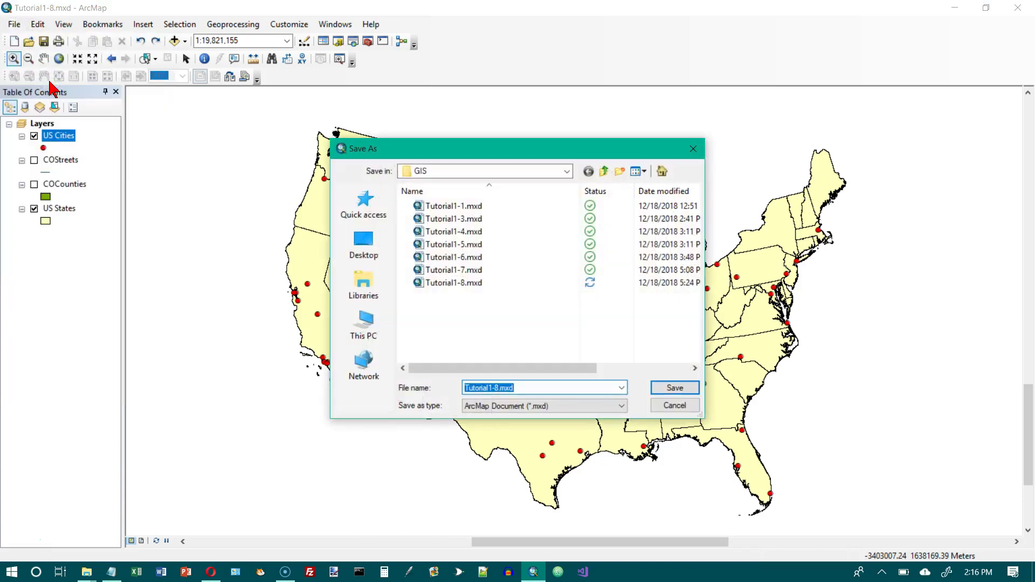
left_click(496, 388)
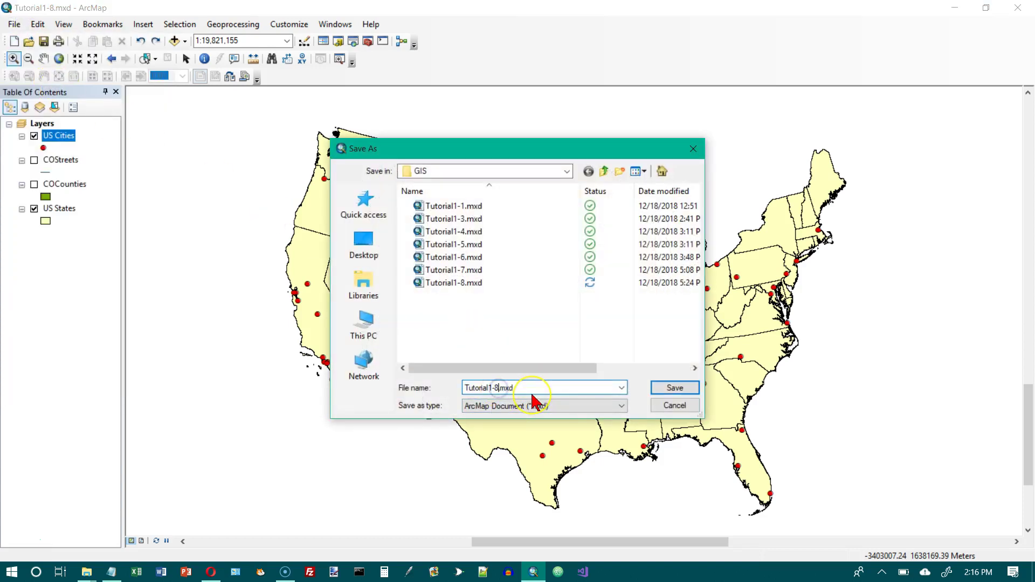
key("BackSpace")
type("9")
left_click(674, 388)
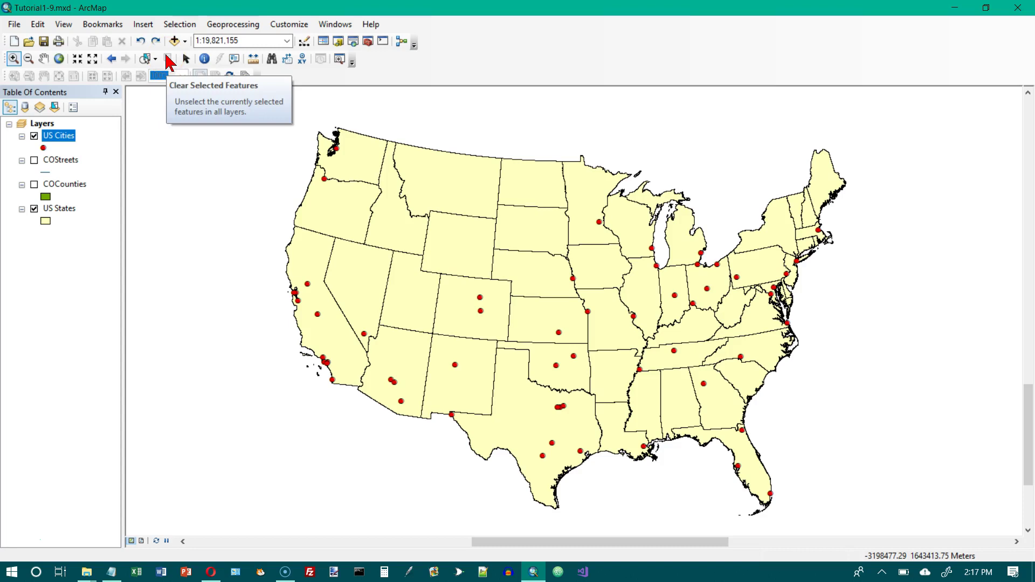
Clear the selected features and zoom the map to the Florida bookmark.
left_click(169, 60)
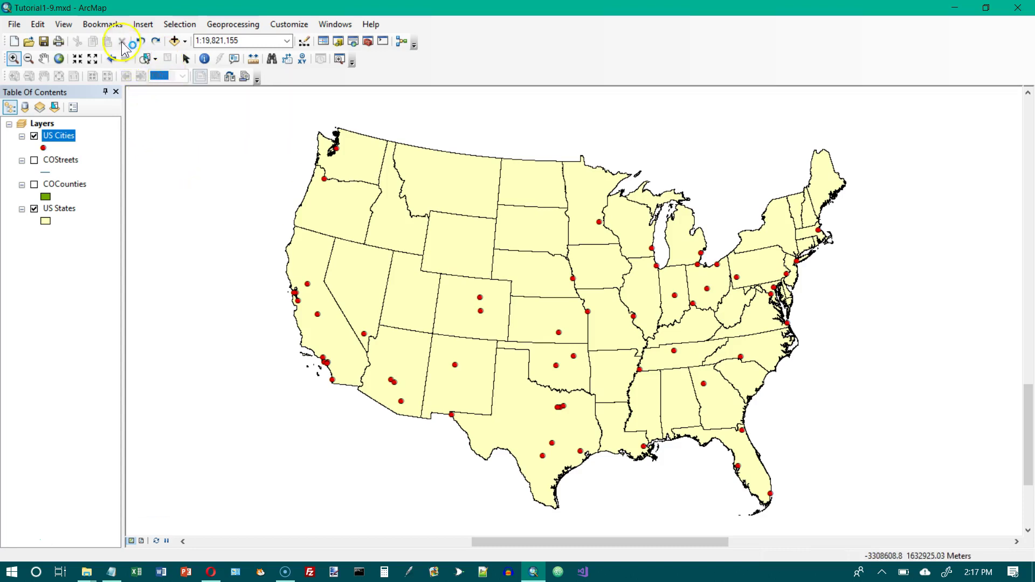
left_click(106, 24)
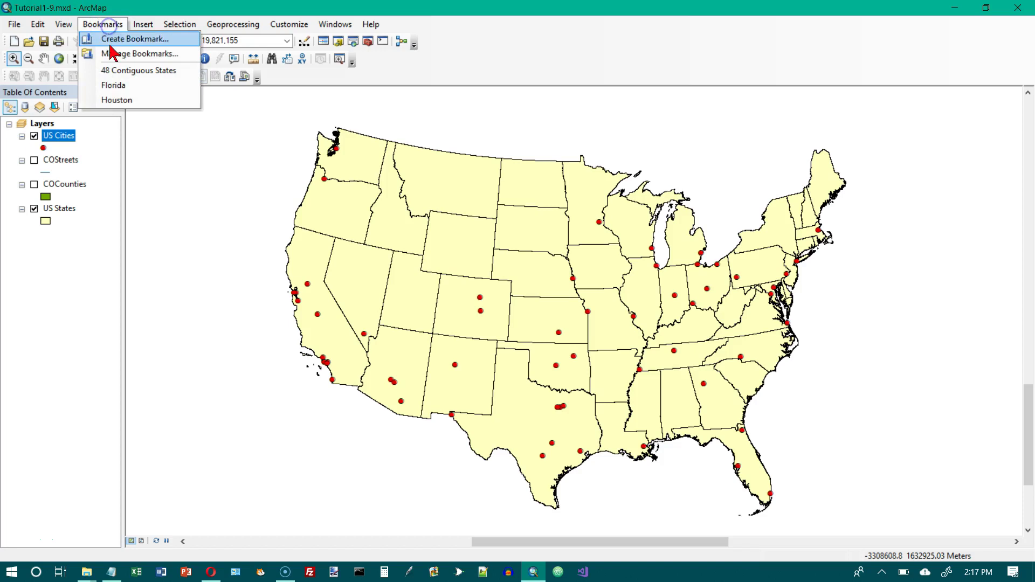
left_click(118, 86)
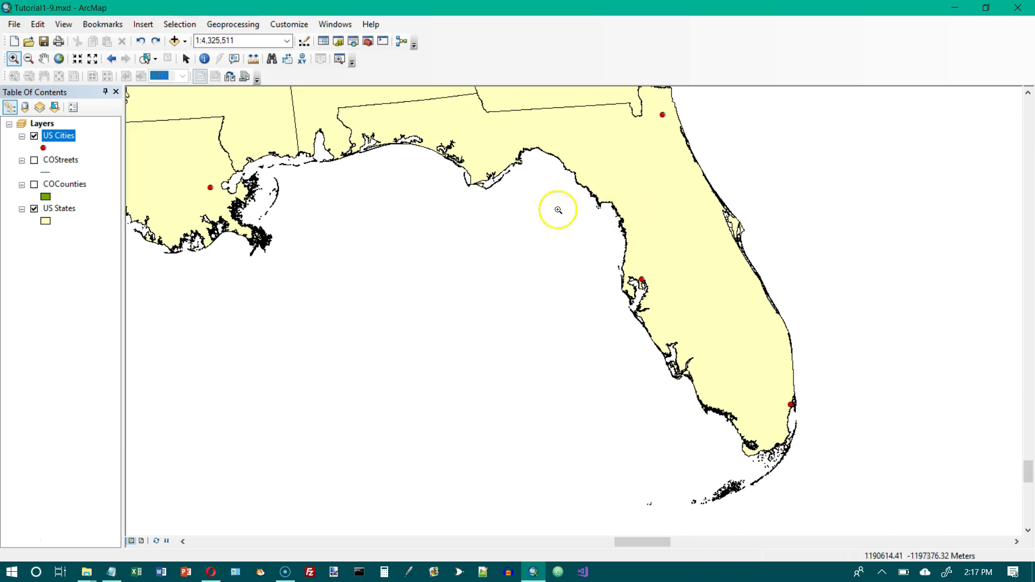
In the US Cities layer properties, set the Labels label field to NAME.
right_click(67, 143)
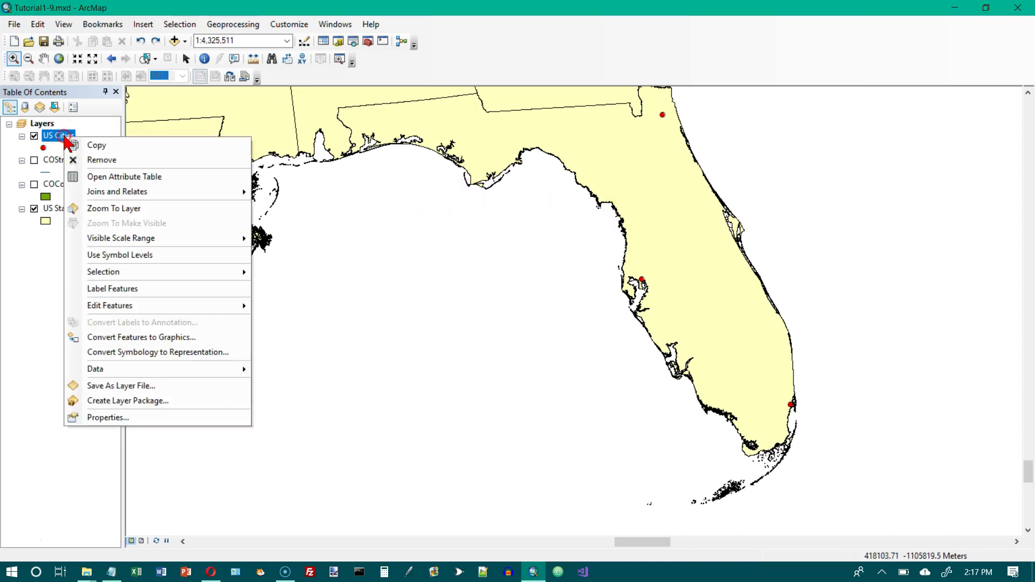
left_click(139, 418)
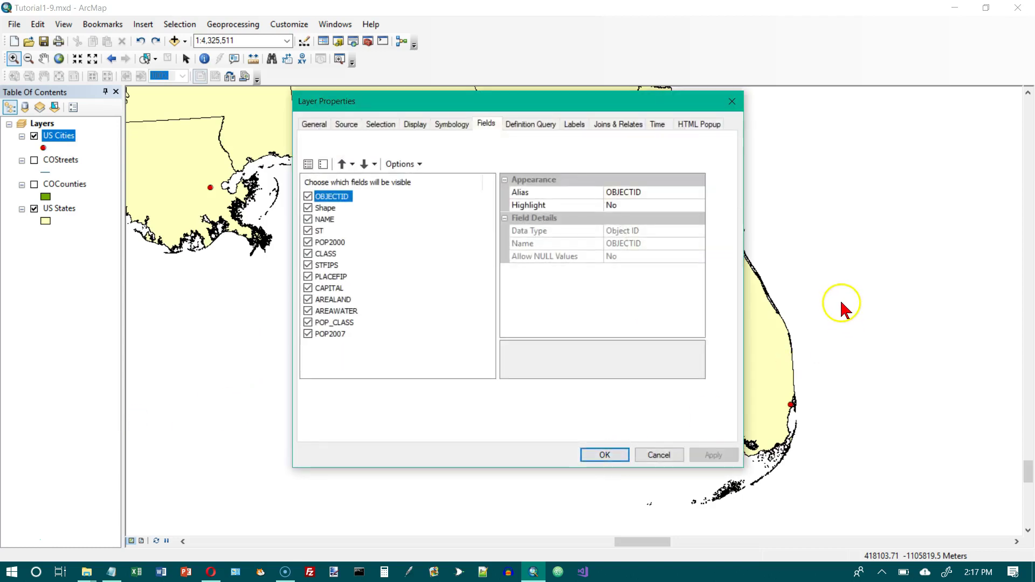
left_click(576, 129)
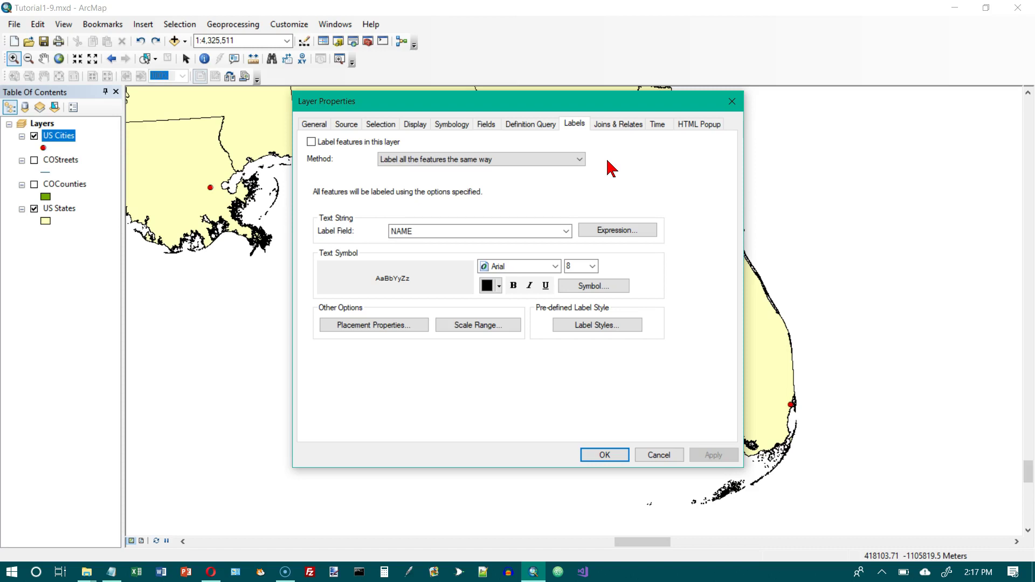
left_click(565, 232)
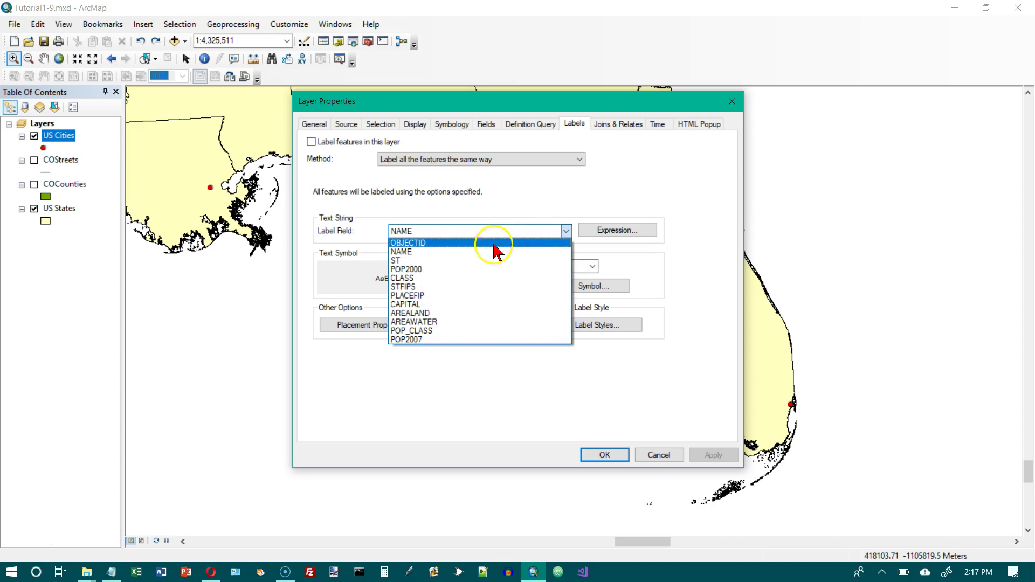
left_click(431, 252)
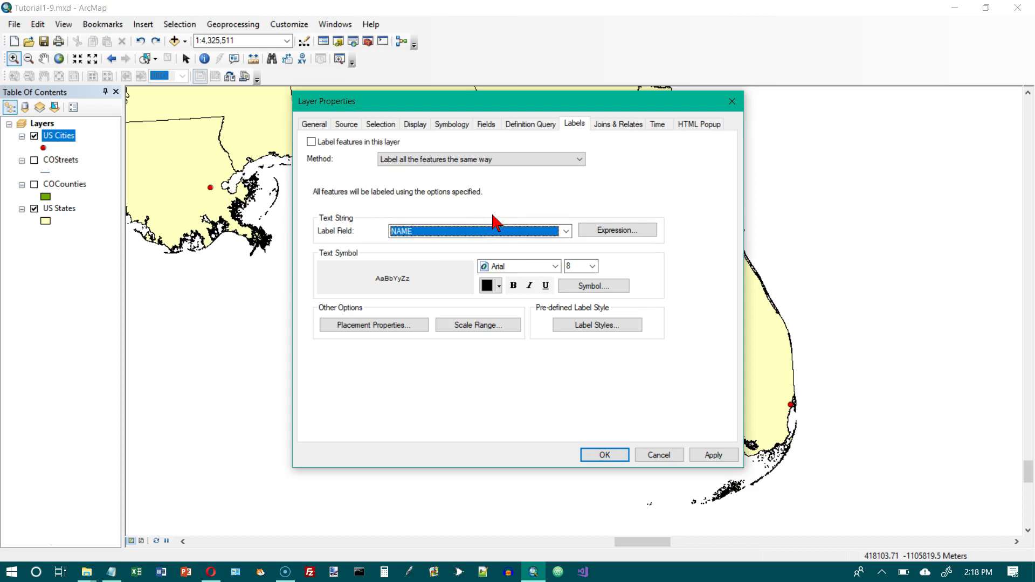
Give the US Cities label text symbol a Halo mask of size 2.
left_click(590, 288)
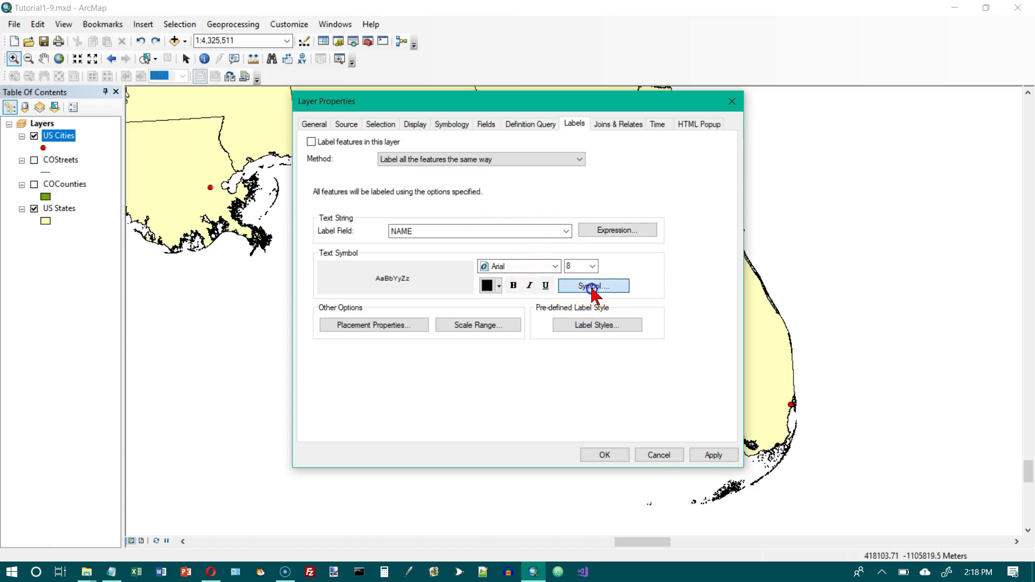
left_click(596, 433)
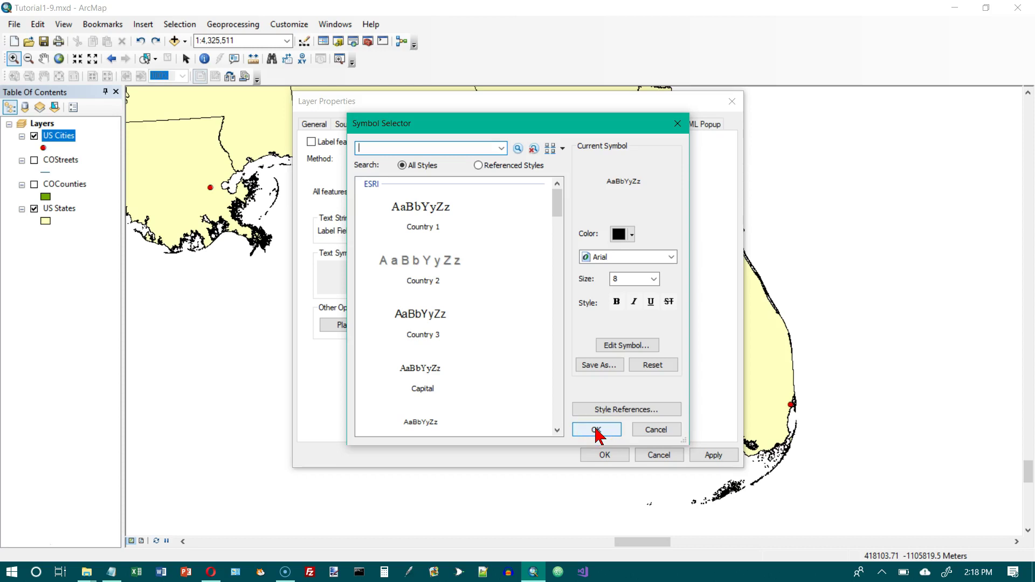
left_click(635, 348)
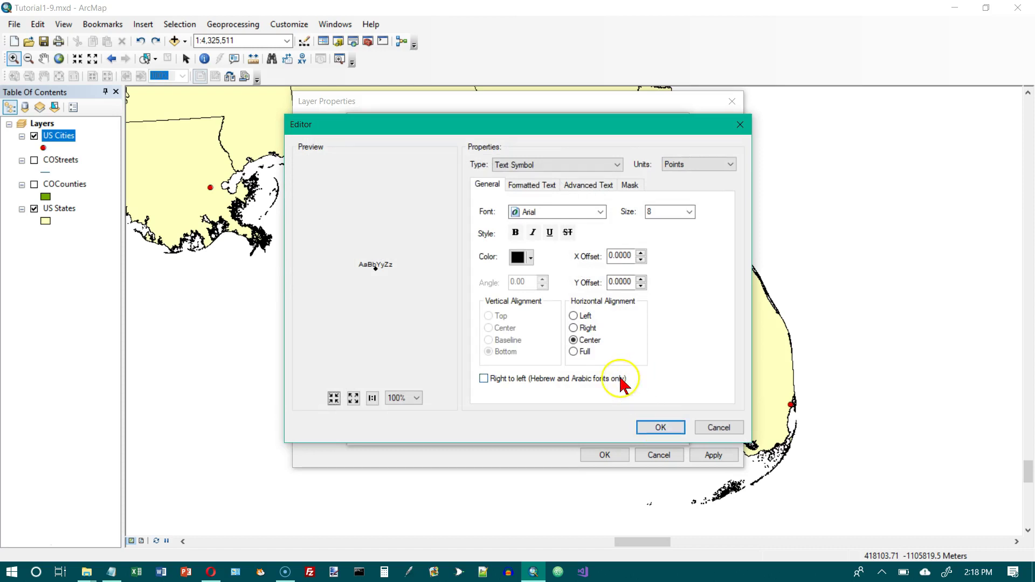
left_click(629, 185)
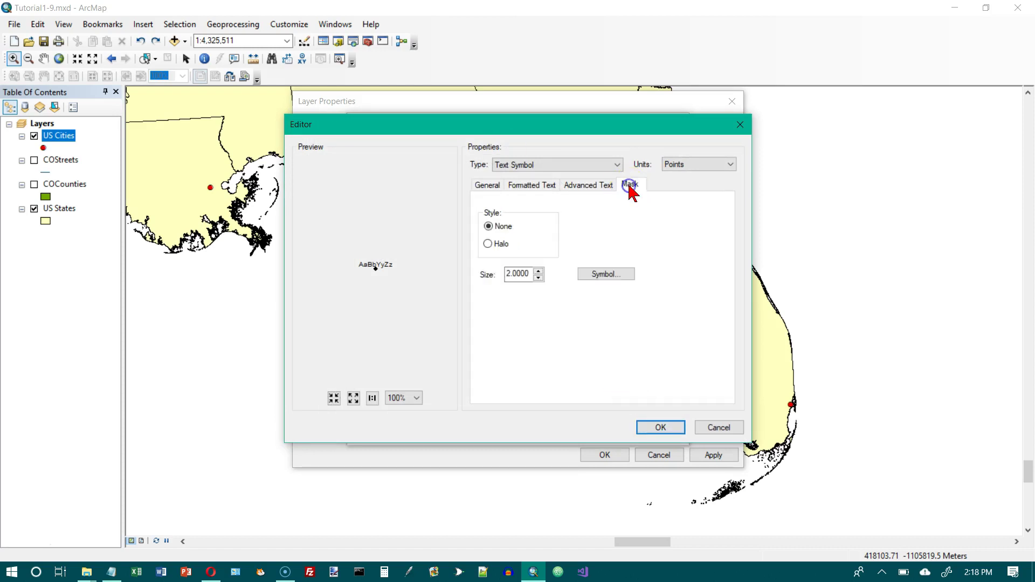
left_click(488, 243)
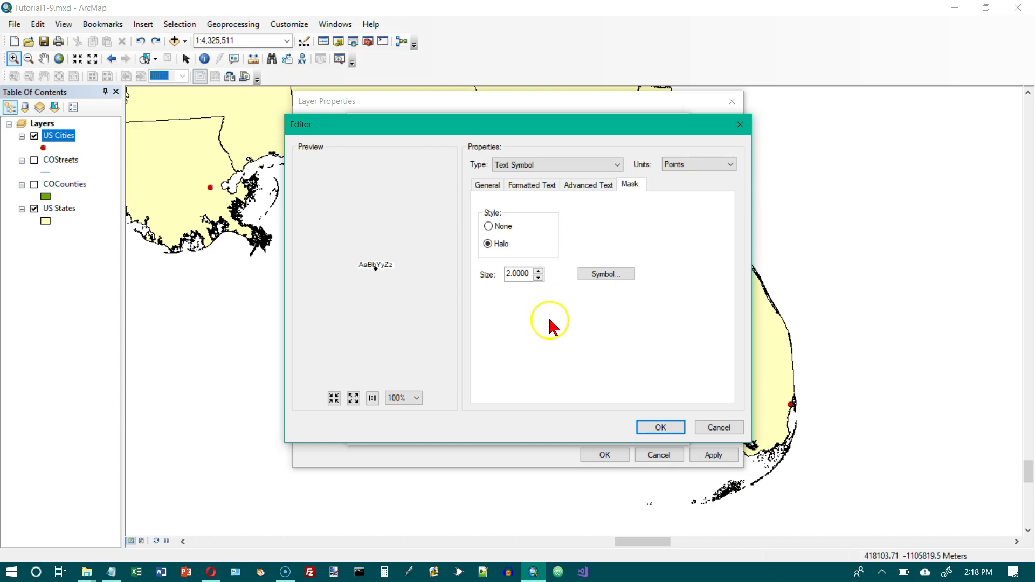
left_click(660, 427)
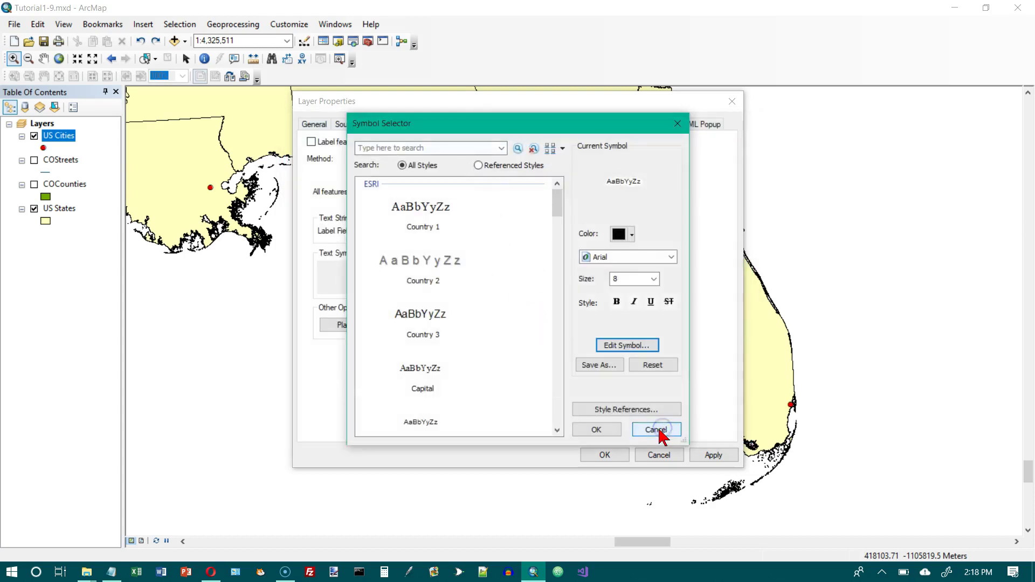
left_click(597, 430)
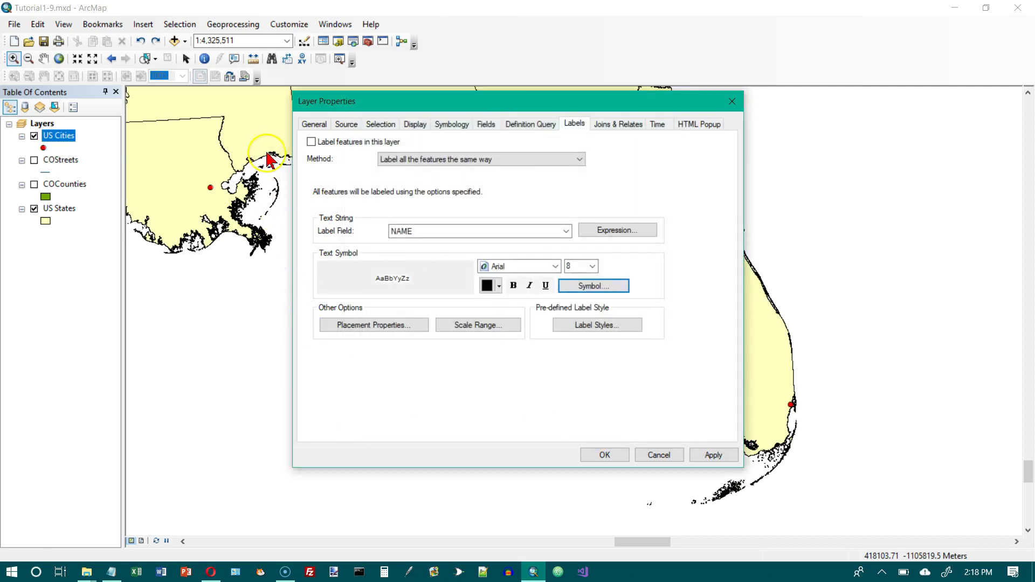
Enable 'Label features in this layer' for US Cities and apply with OK.
left_click(311, 142)
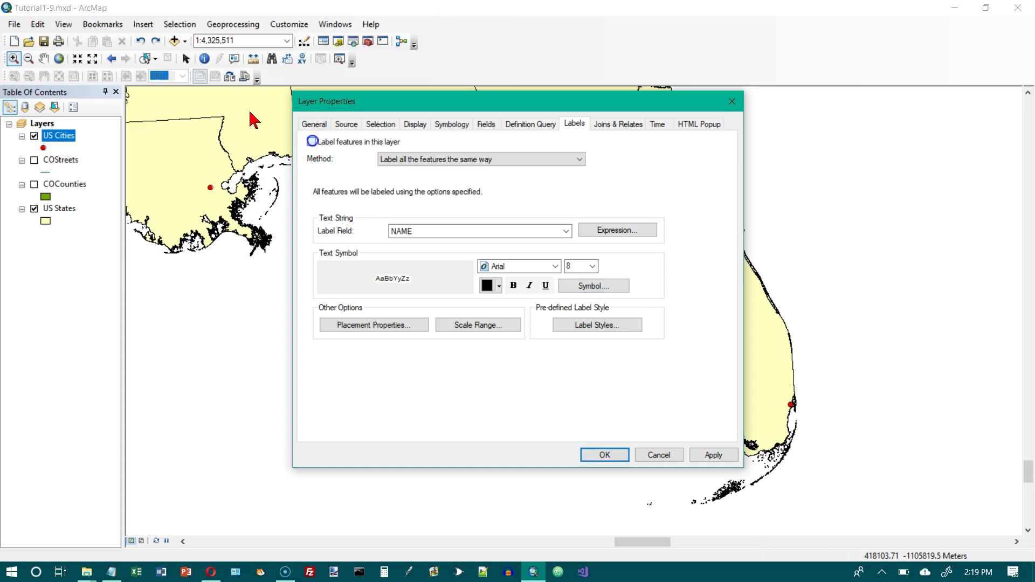
left_click(618, 456)
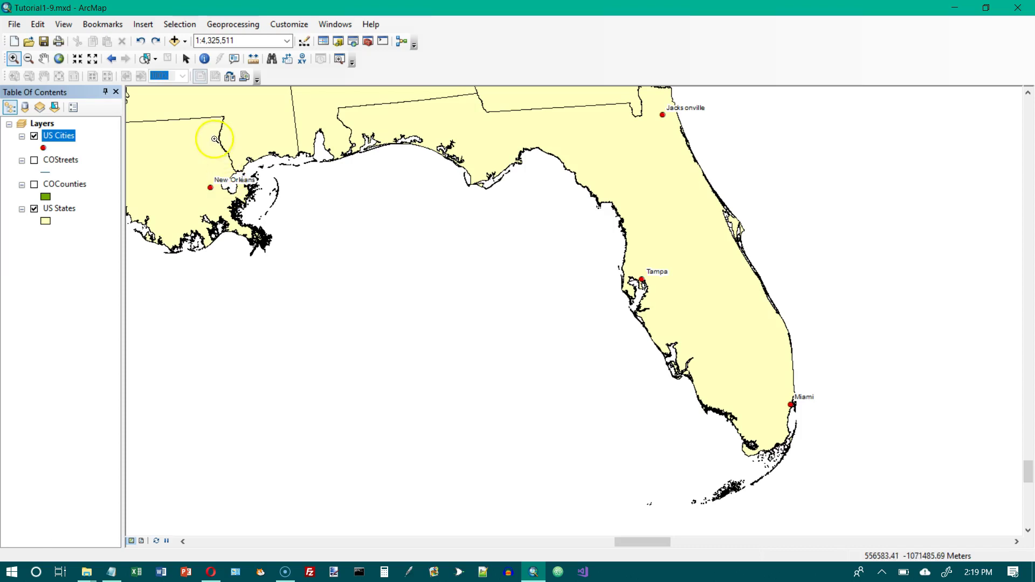
Make the US Cities label text bold in the layer properties and close them.
right_click(63, 142)
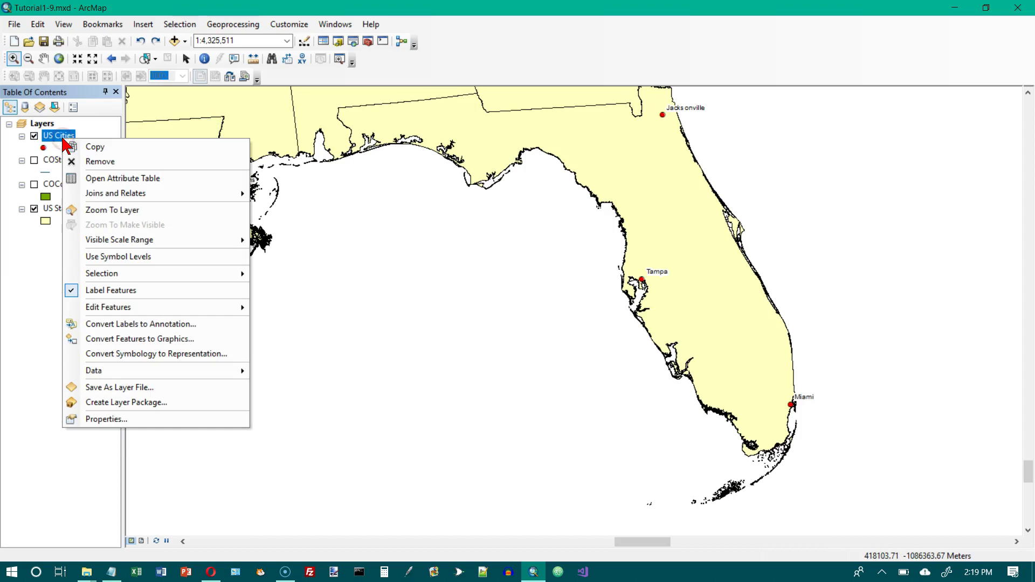
left_click(149, 419)
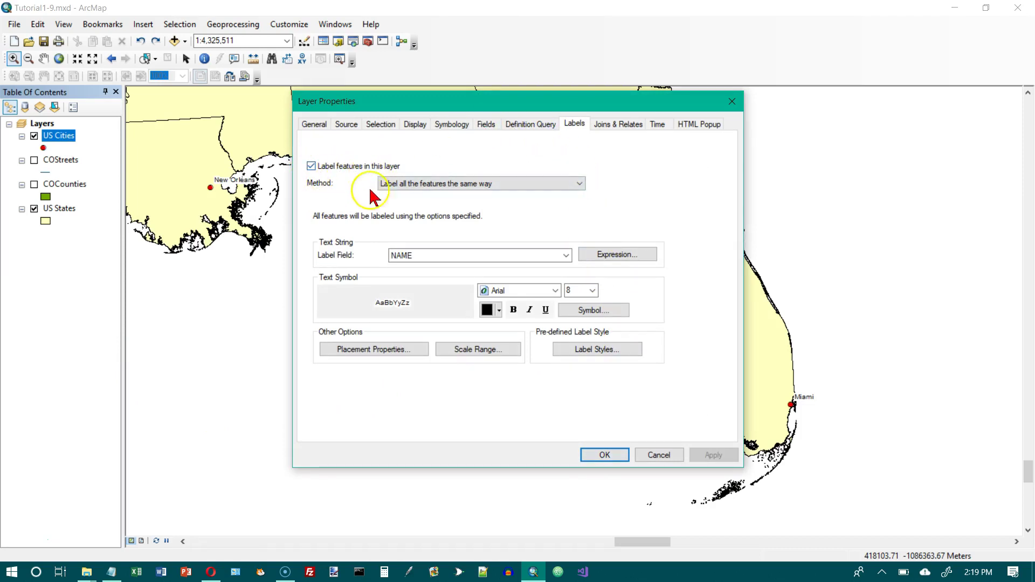
left_click(514, 310)
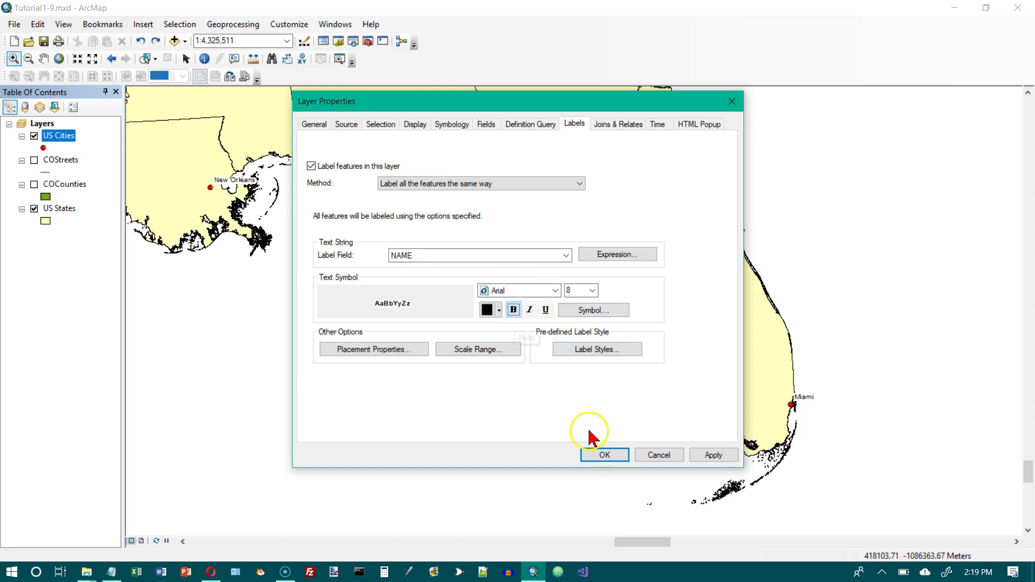
left_click(604, 455)
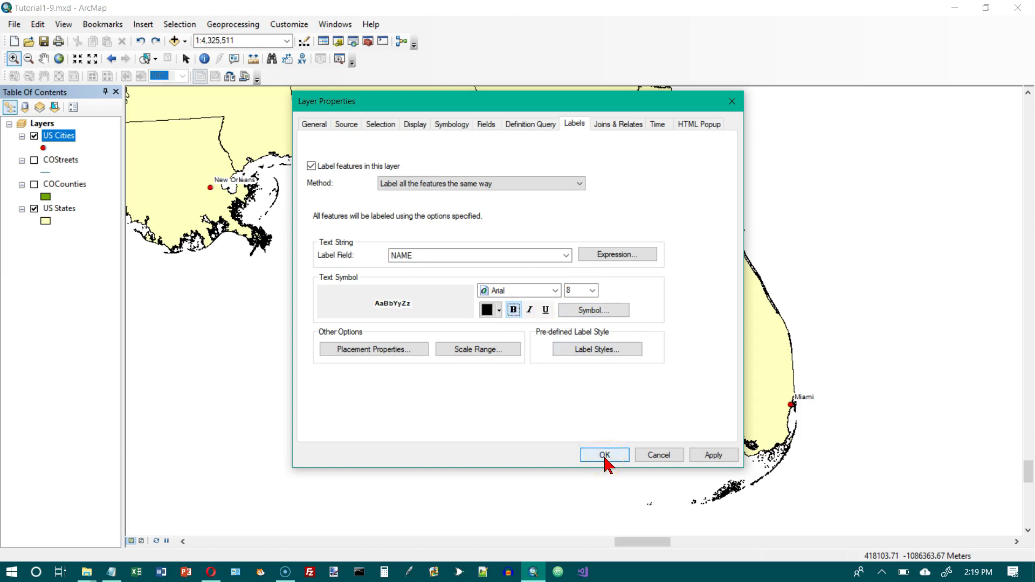
left_click(604, 456)
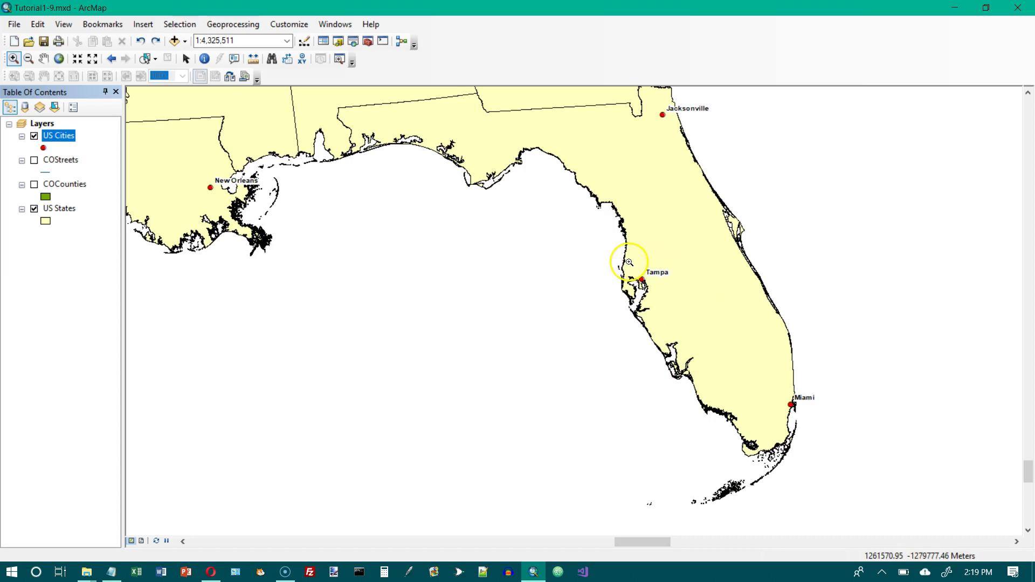
left_click(649, 279)
left_click_drag(649, 280, 679, 296)
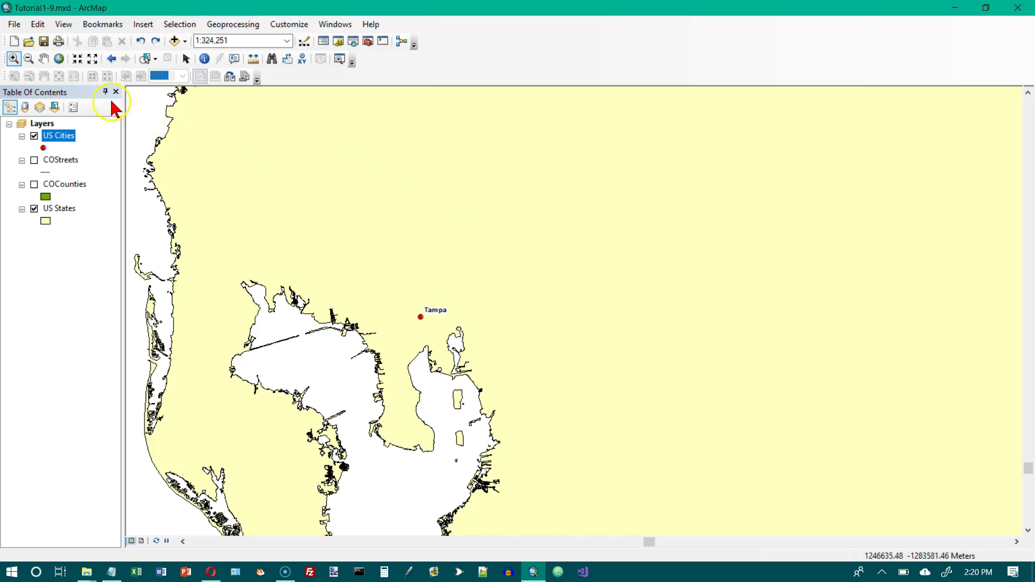
left_click(112, 60)
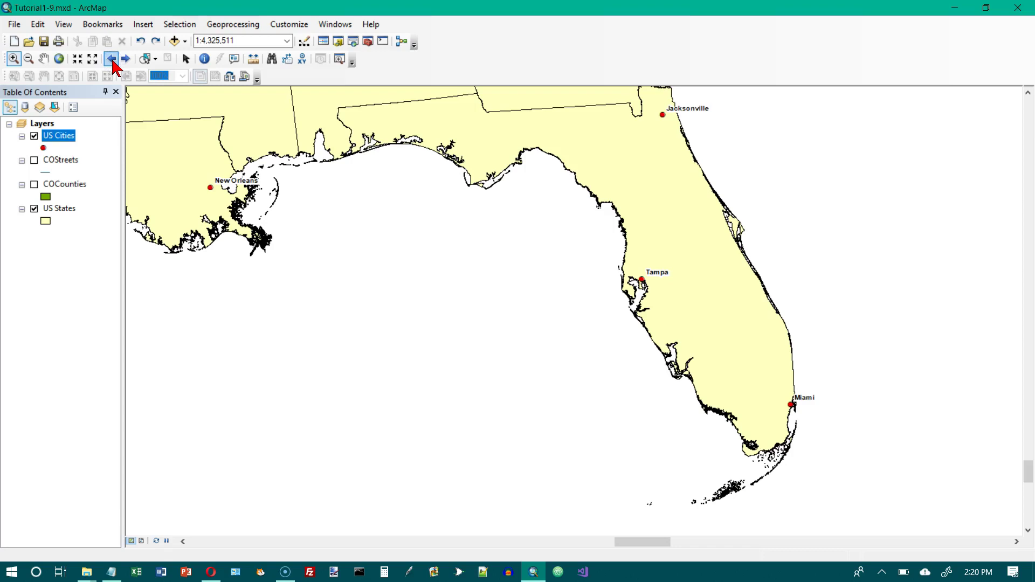
Go back to the continental US extent and toggle US Cities Label Features off and on.
left_click(112, 61)
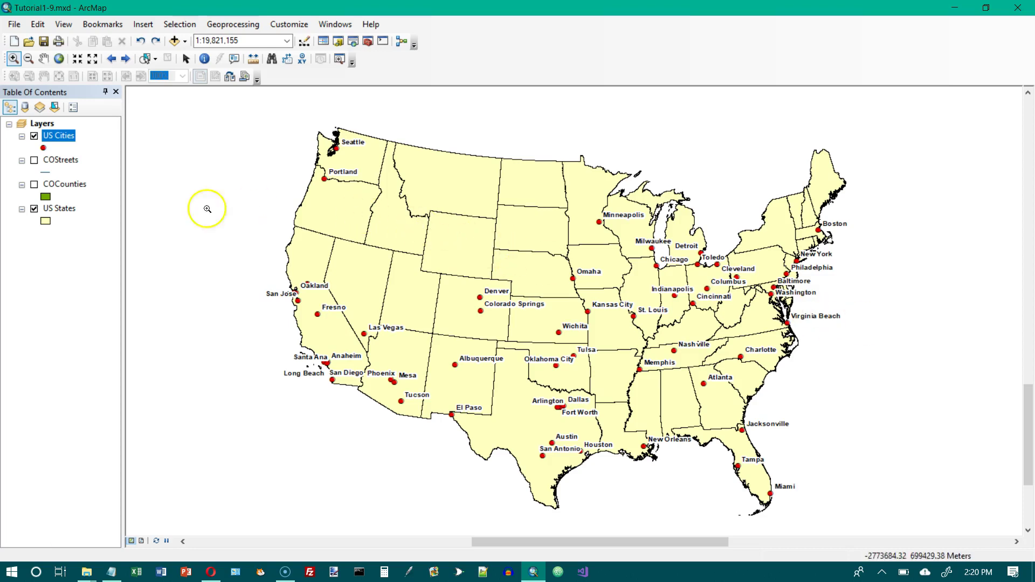
right_click(53, 137)
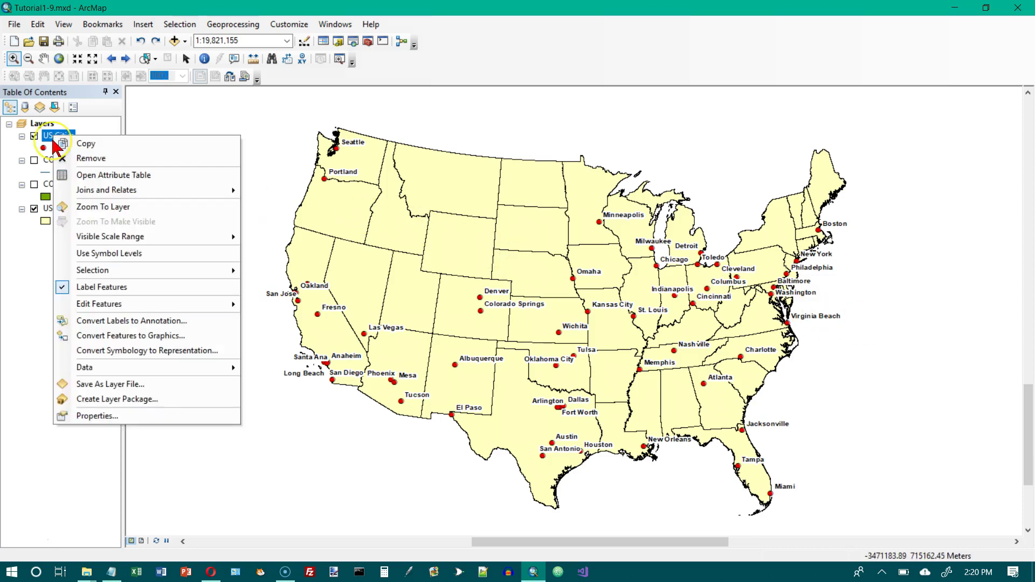
left_click(118, 290)
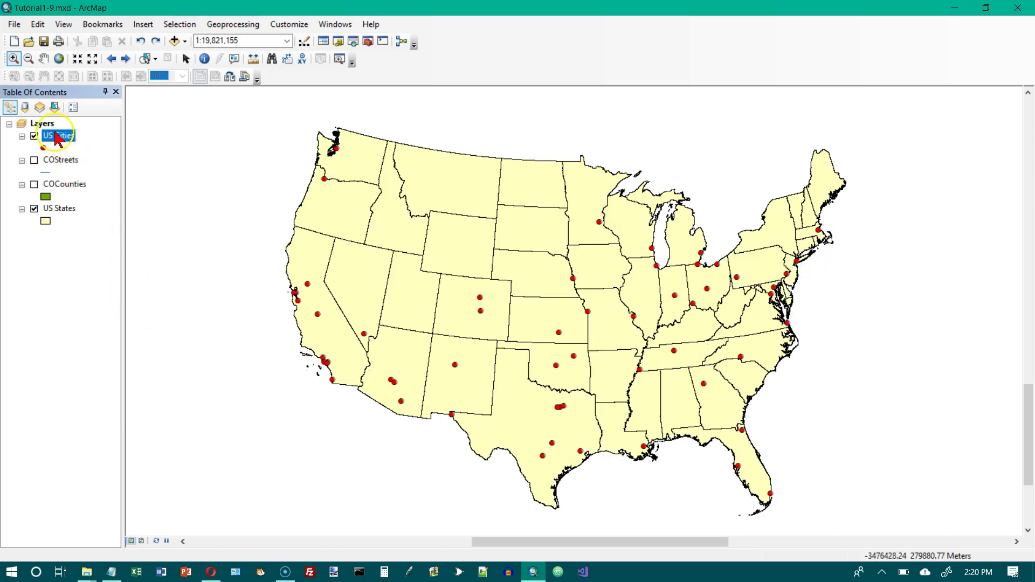
right_click(57, 135)
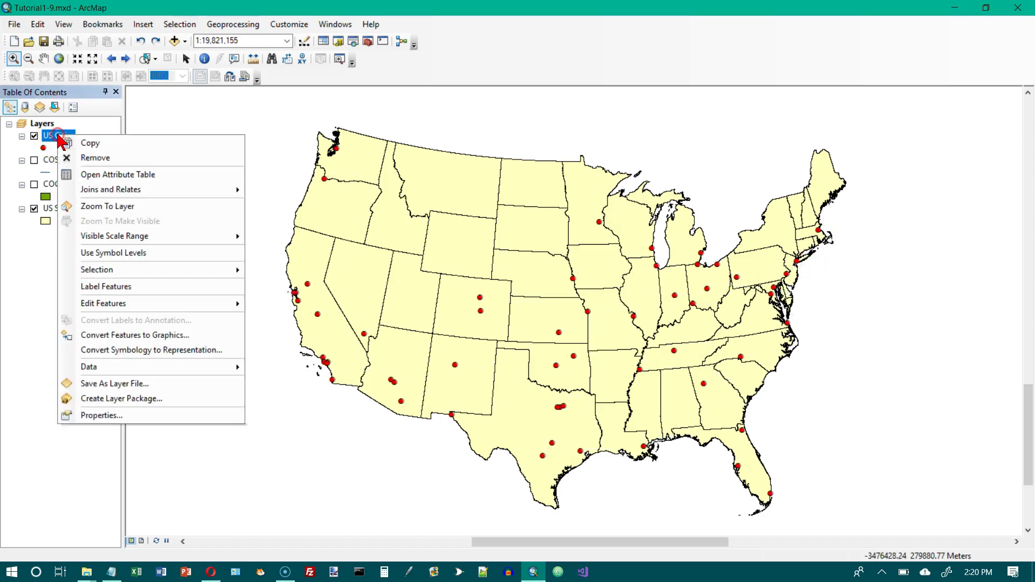
left_click(114, 291)
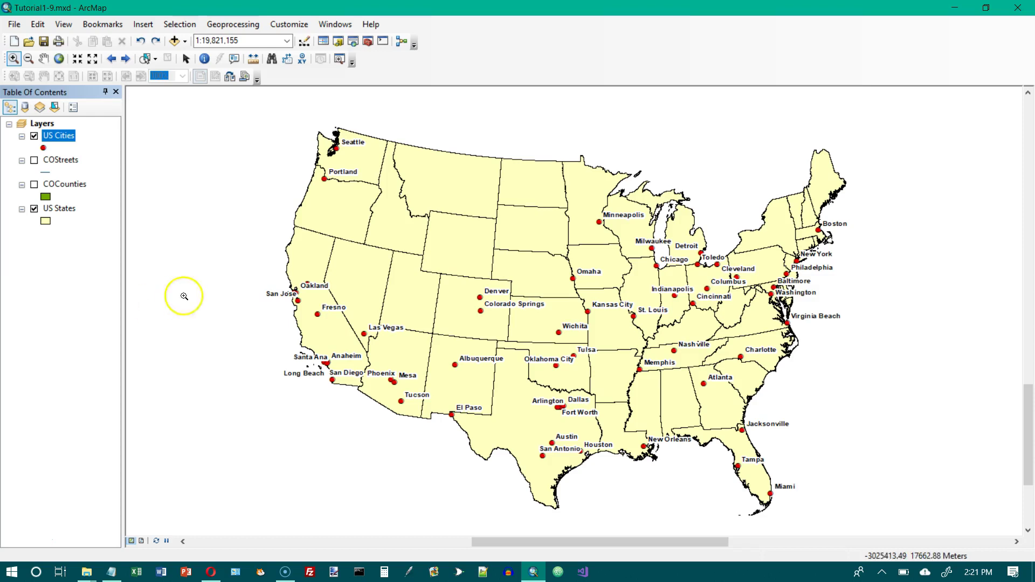
Return to the Florida bookmark and start Convert Labels to Annotation for US Cities.
left_click(102, 27)
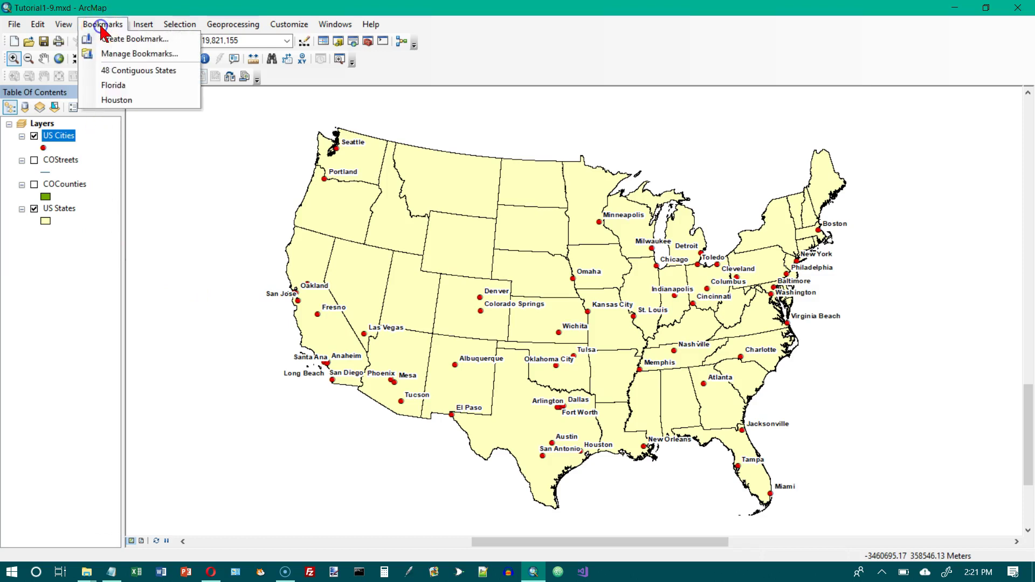
left_click(93, 83)
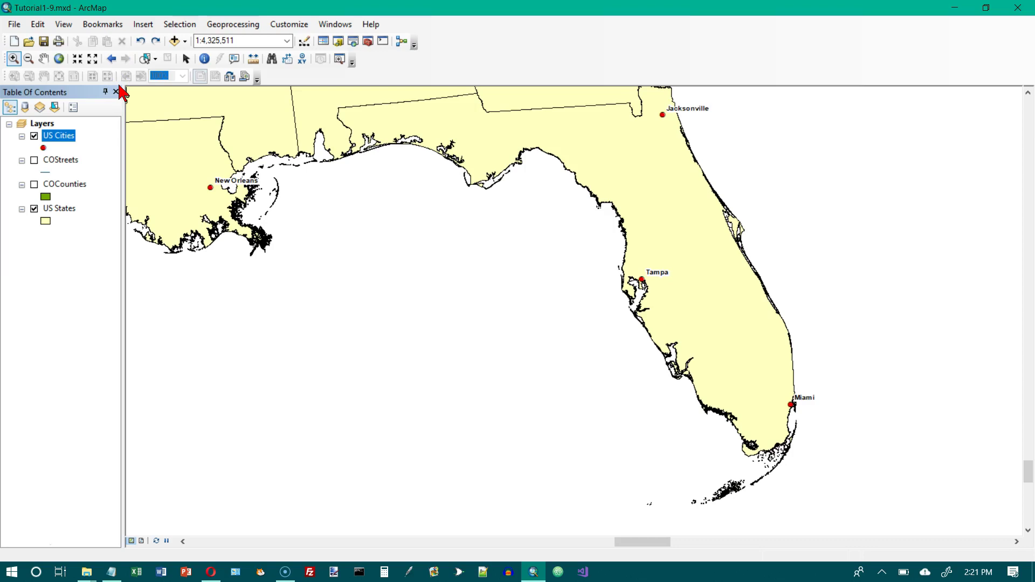
right_click(59, 136)
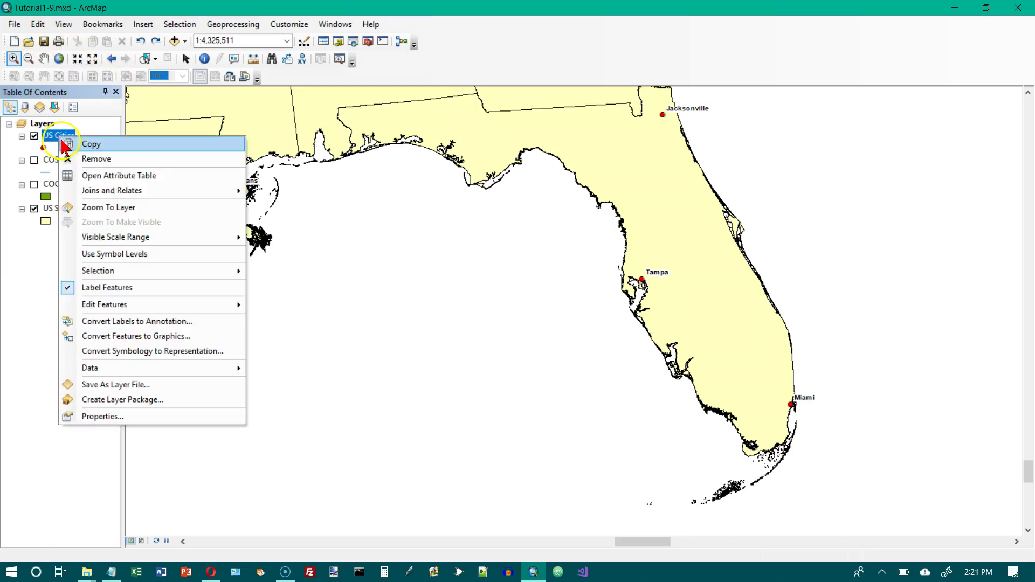
left_click(143, 322)
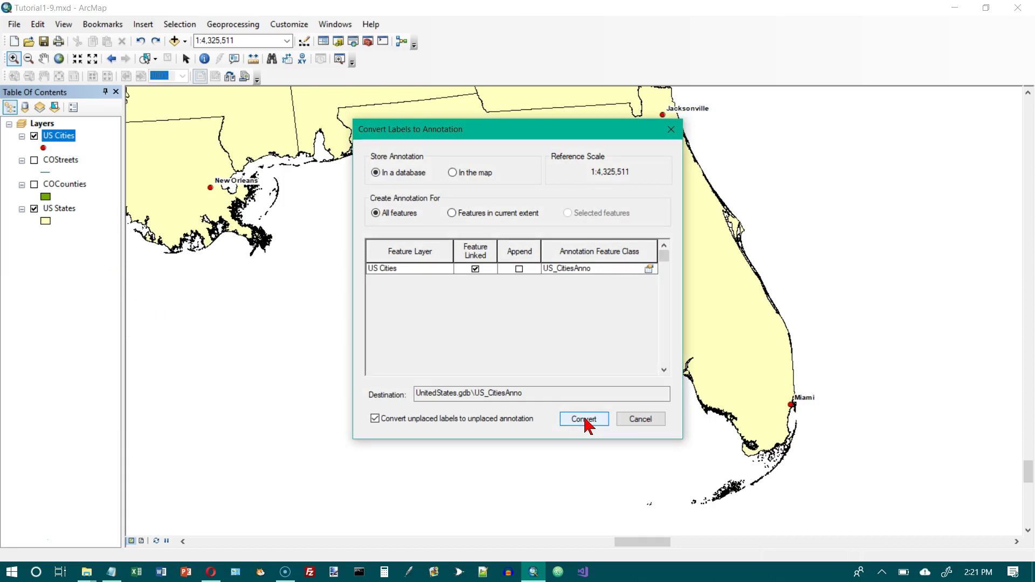
Convert US Cities labels in the current extent to annotation stored in the map.
left_click(453, 173)
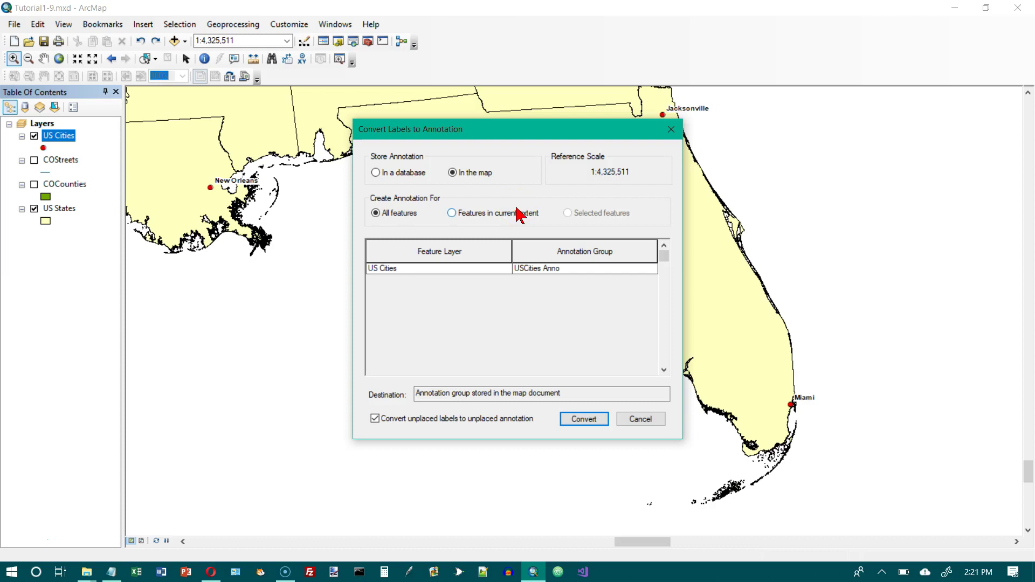
left_click(453, 214)
left_click(585, 419)
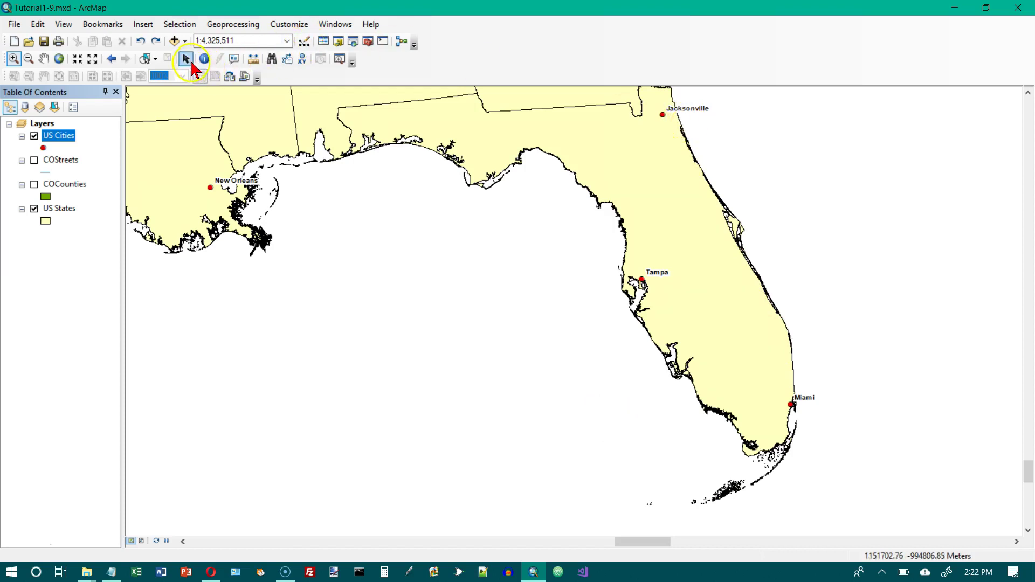
With Select Elements, drag Miami's label left of its point and Jacksonville's below-left.
left_click(186, 59)
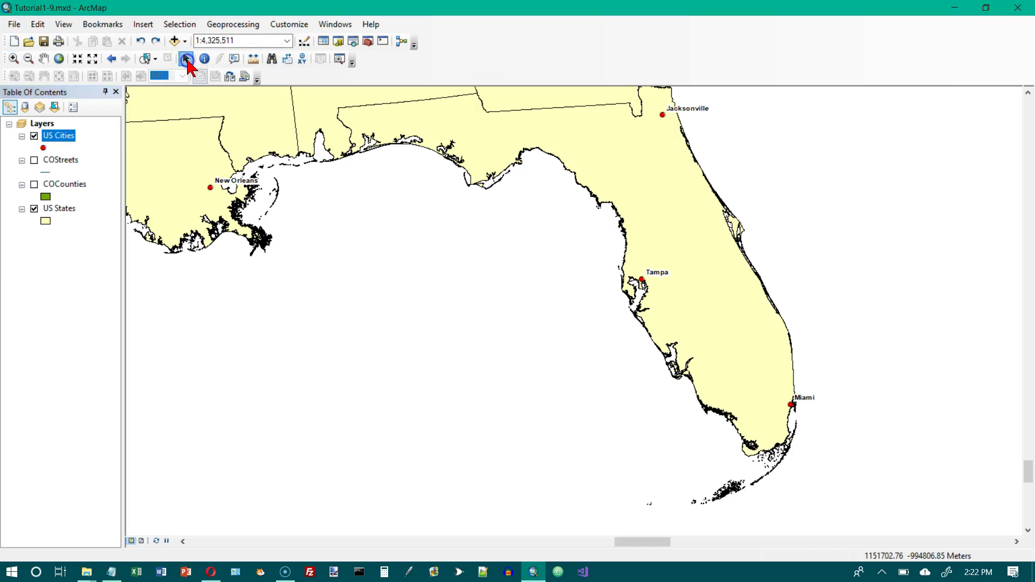
left_click(684, 115)
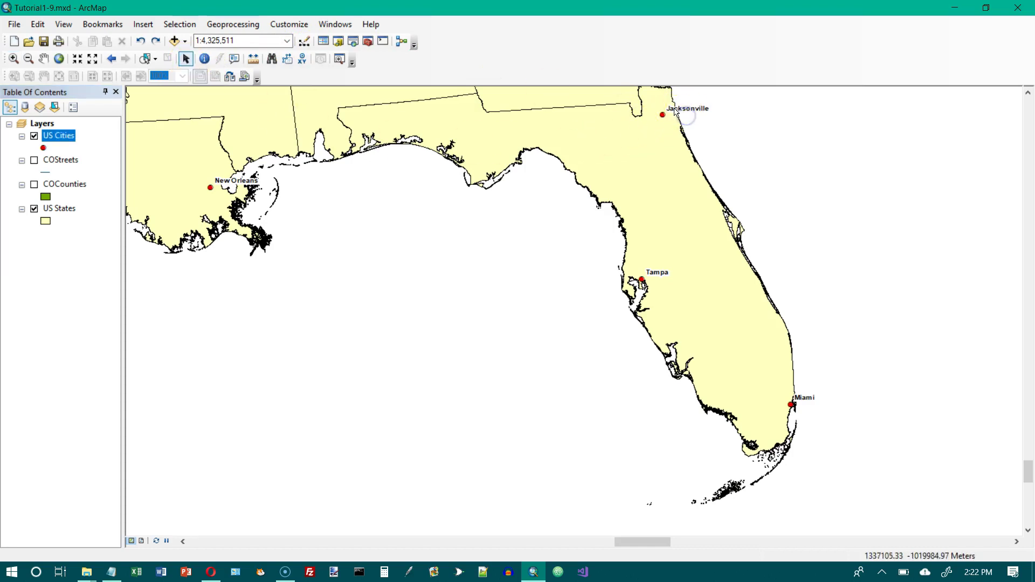
left_click(702, 111)
left_click(809, 401)
mouse_move(809, 402)
left_mouse_down()
mouse_move(738, 369)
mouse_move(804, 381)
mouse_move(843, 411)
mouse_move(793, 389)
left_mouse_up()
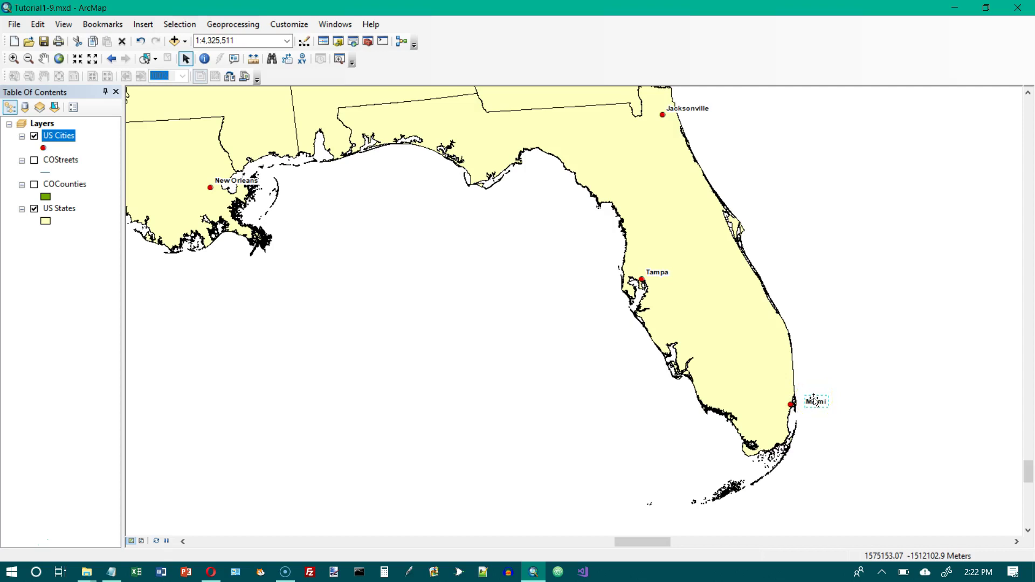
left_click_drag(814, 400, 761, 397)
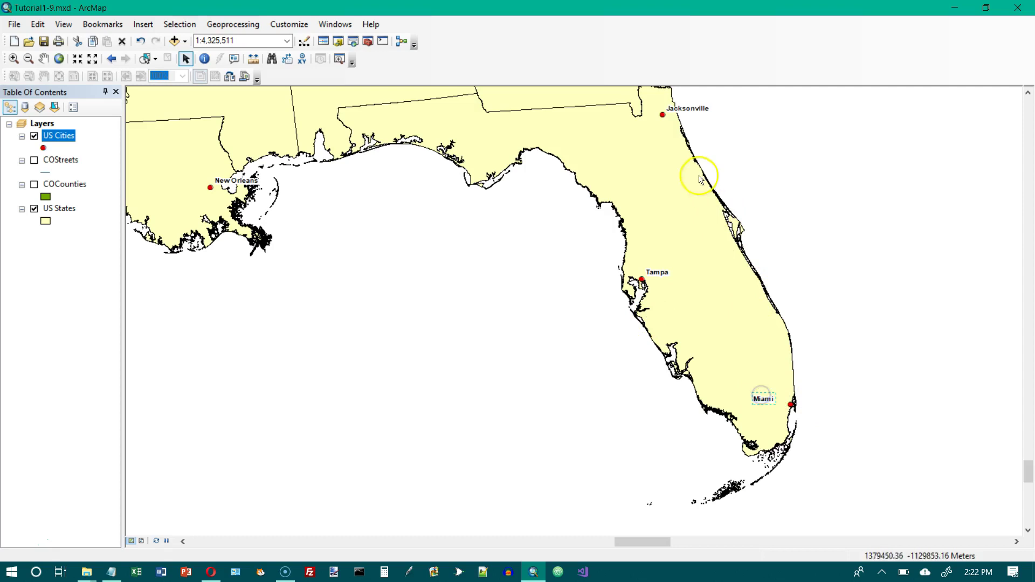
left_click(690, 108)
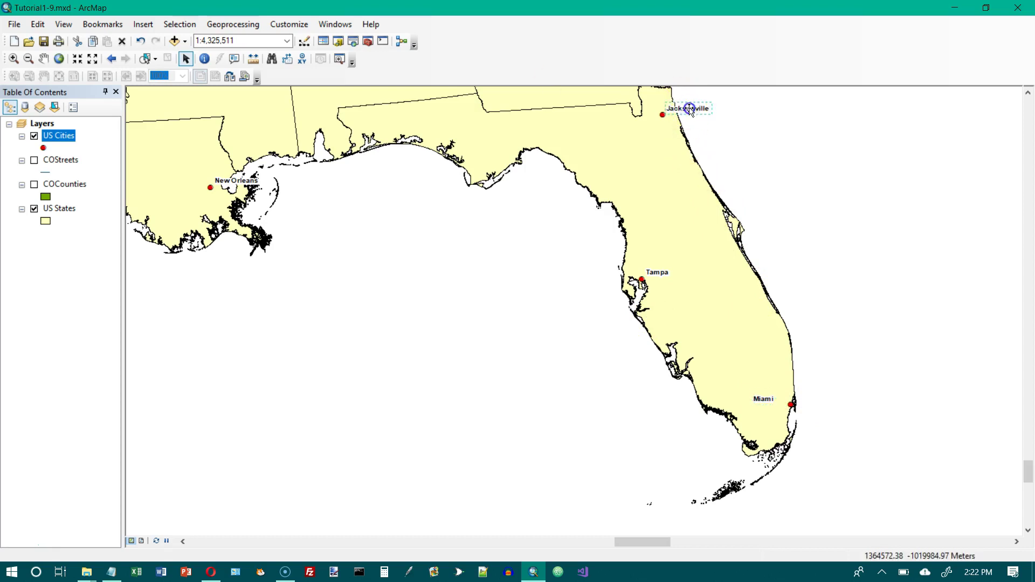
left_click_drag(690, 108, 649, 139)
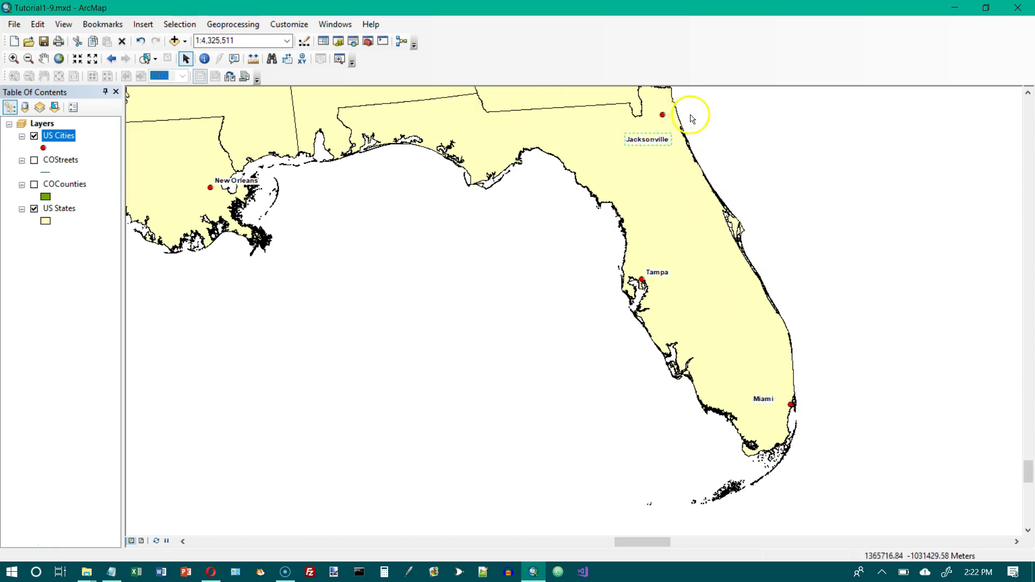
Save the Florida map document with the repositioned Miami and Jacksonville annotation.
left_click(767, 210)
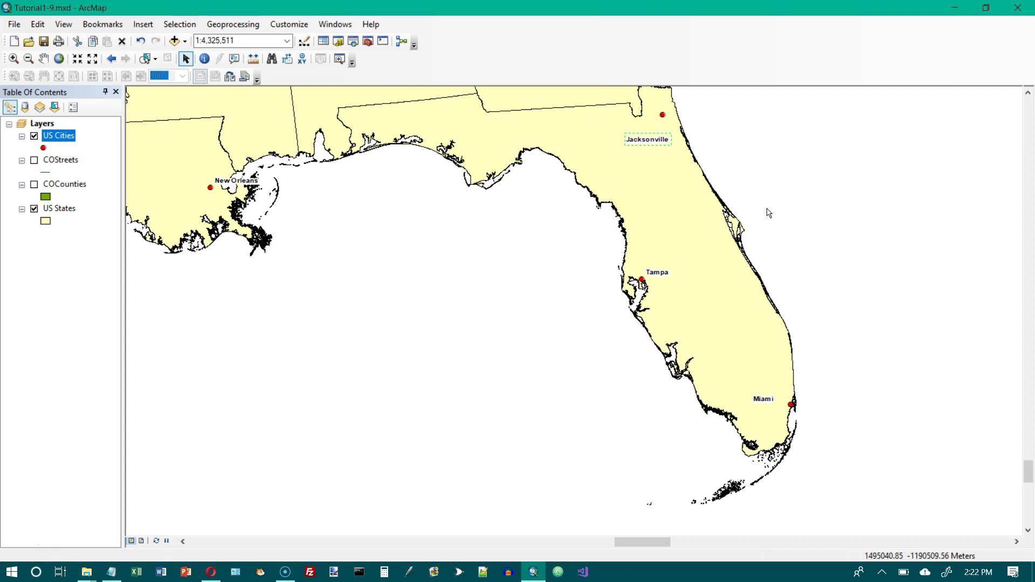
left_click(45, 42)
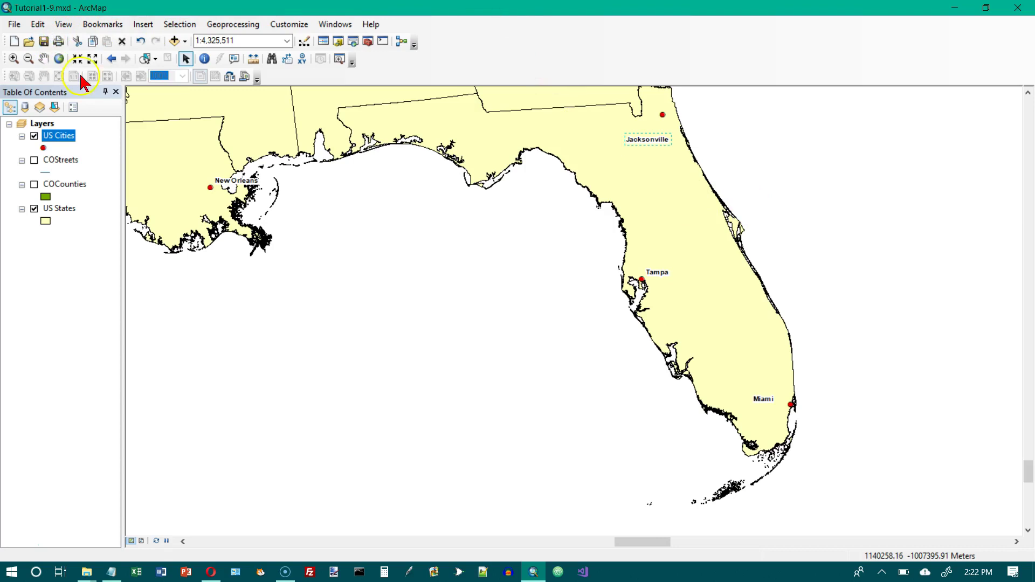